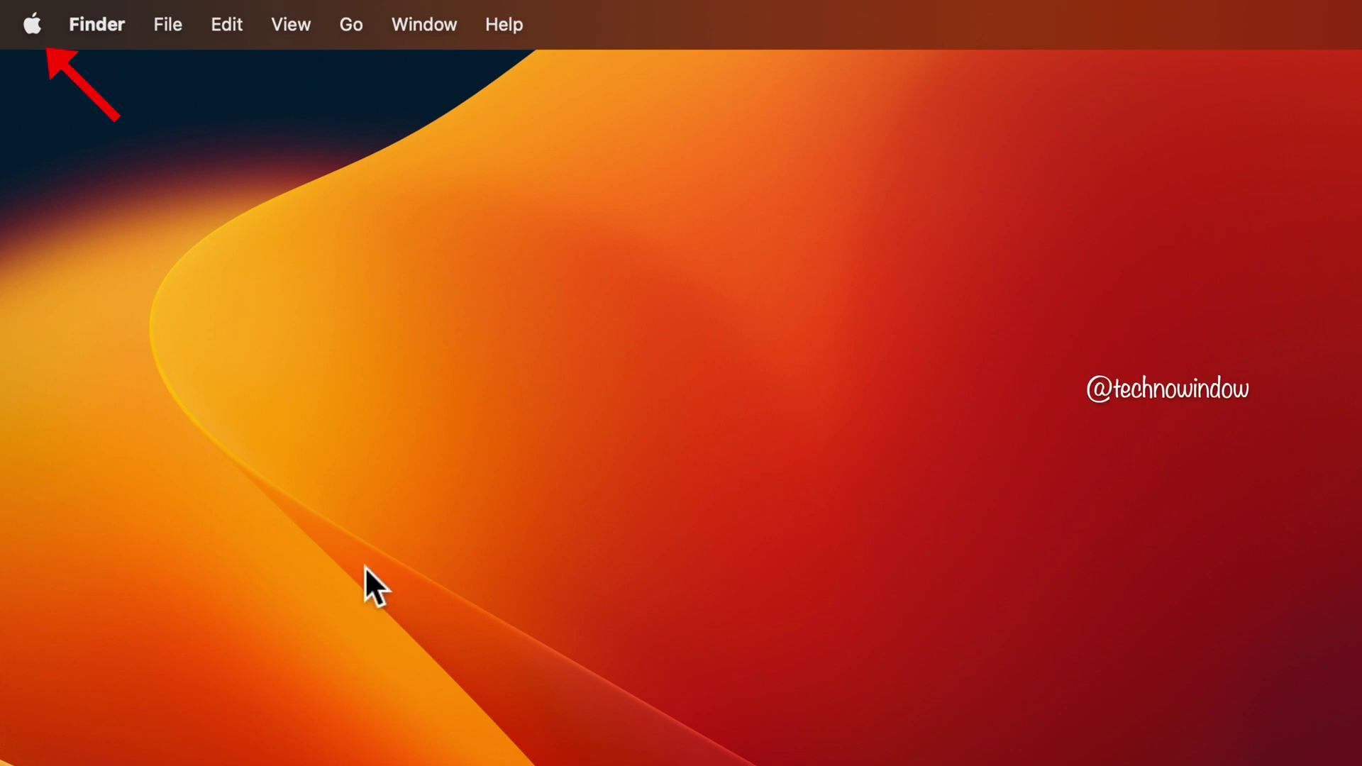
# Step: Open System Settings from the Apple menu and go to the Control Centre page
pyautogui.click(32, 25)
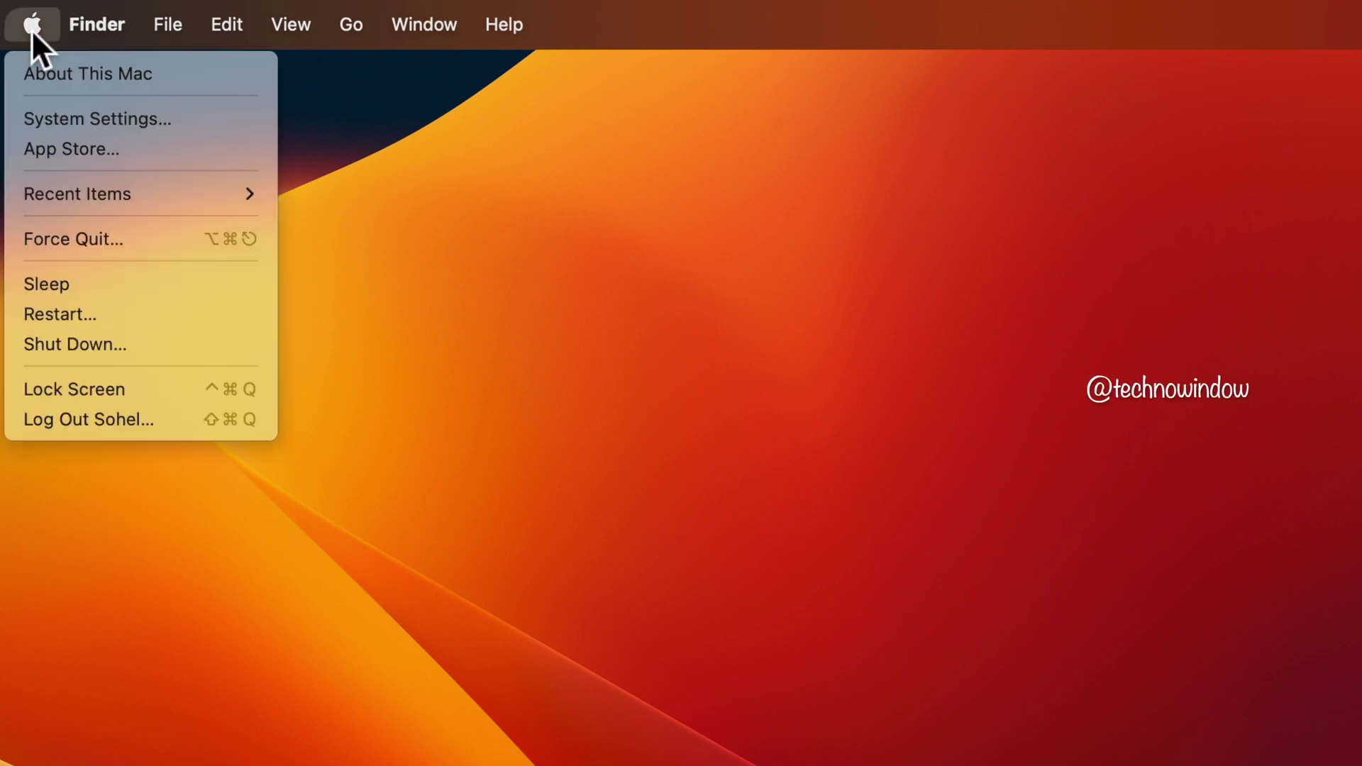
pyautogui.click(146, 120)
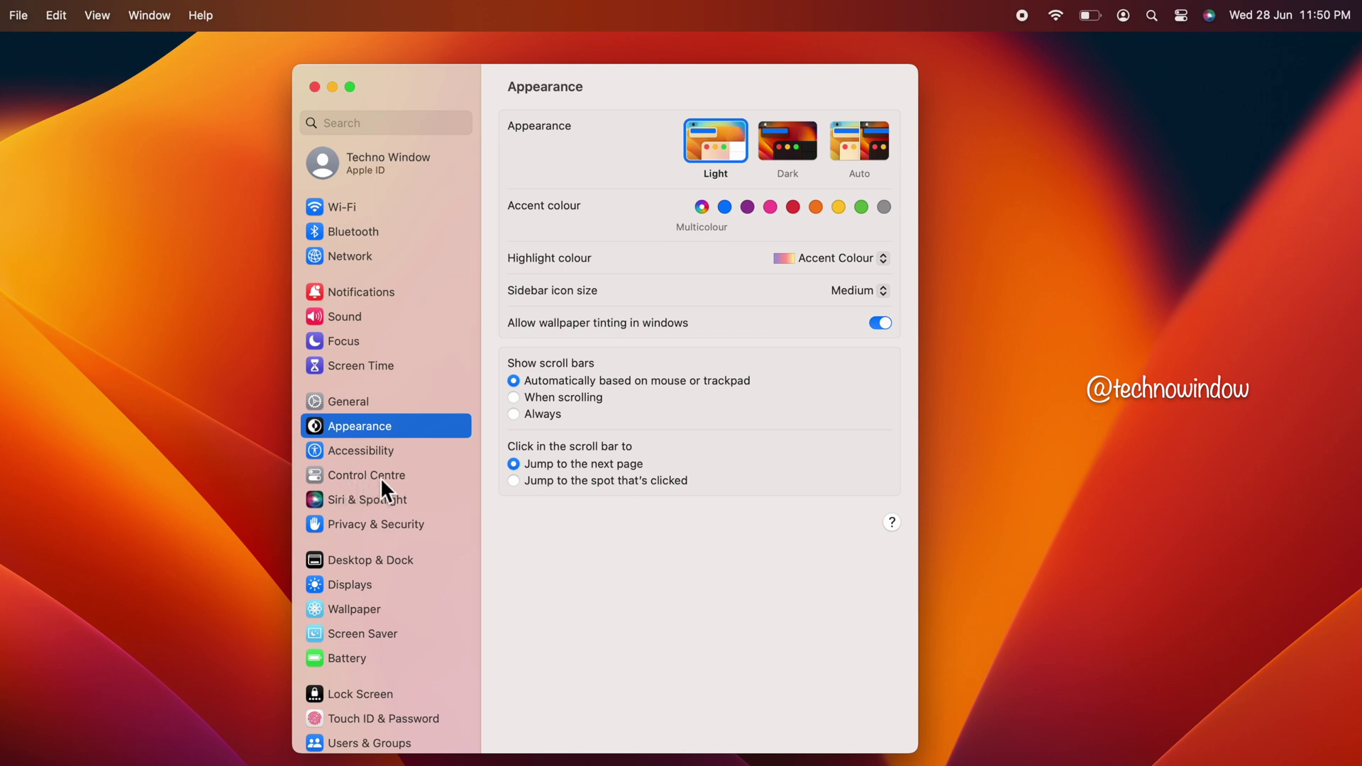
pyautogui.click(379, 479)
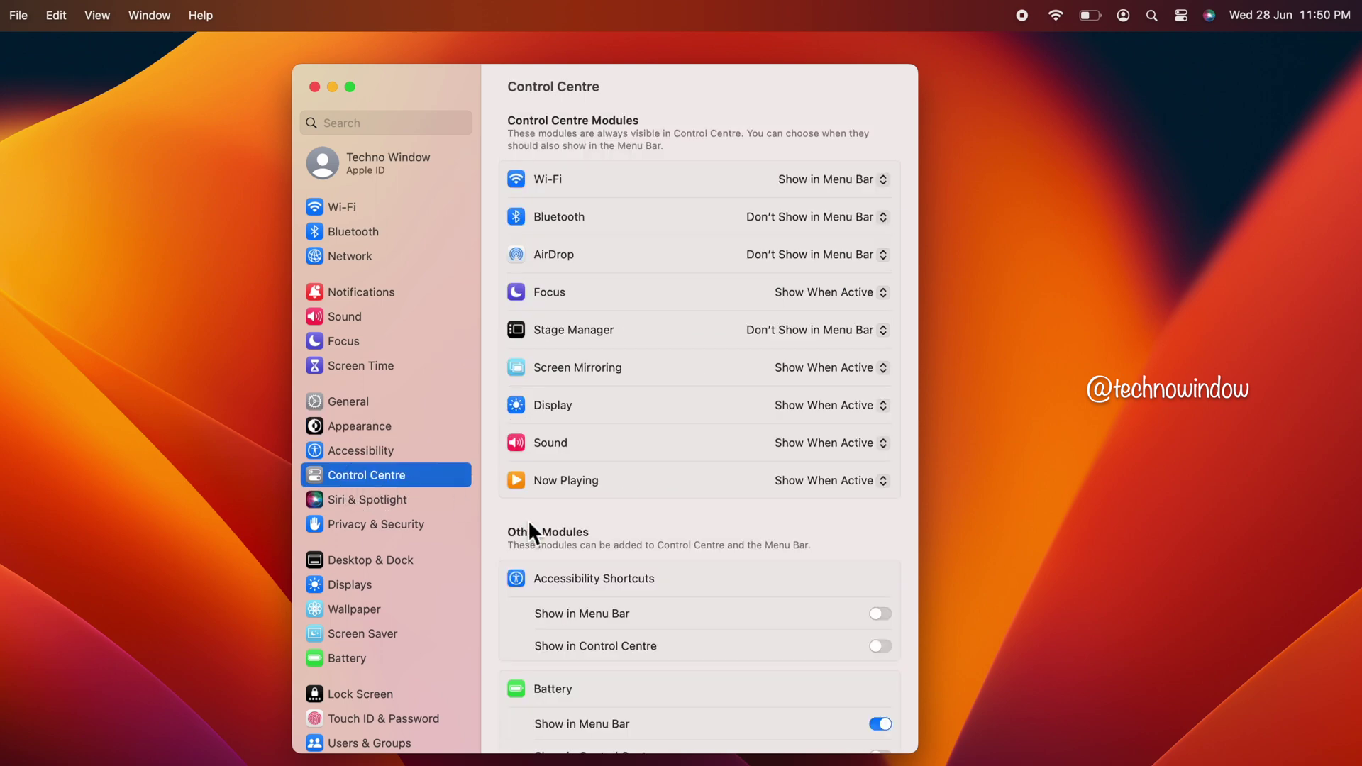
pyautogui.scroll(-5, 665, 614)
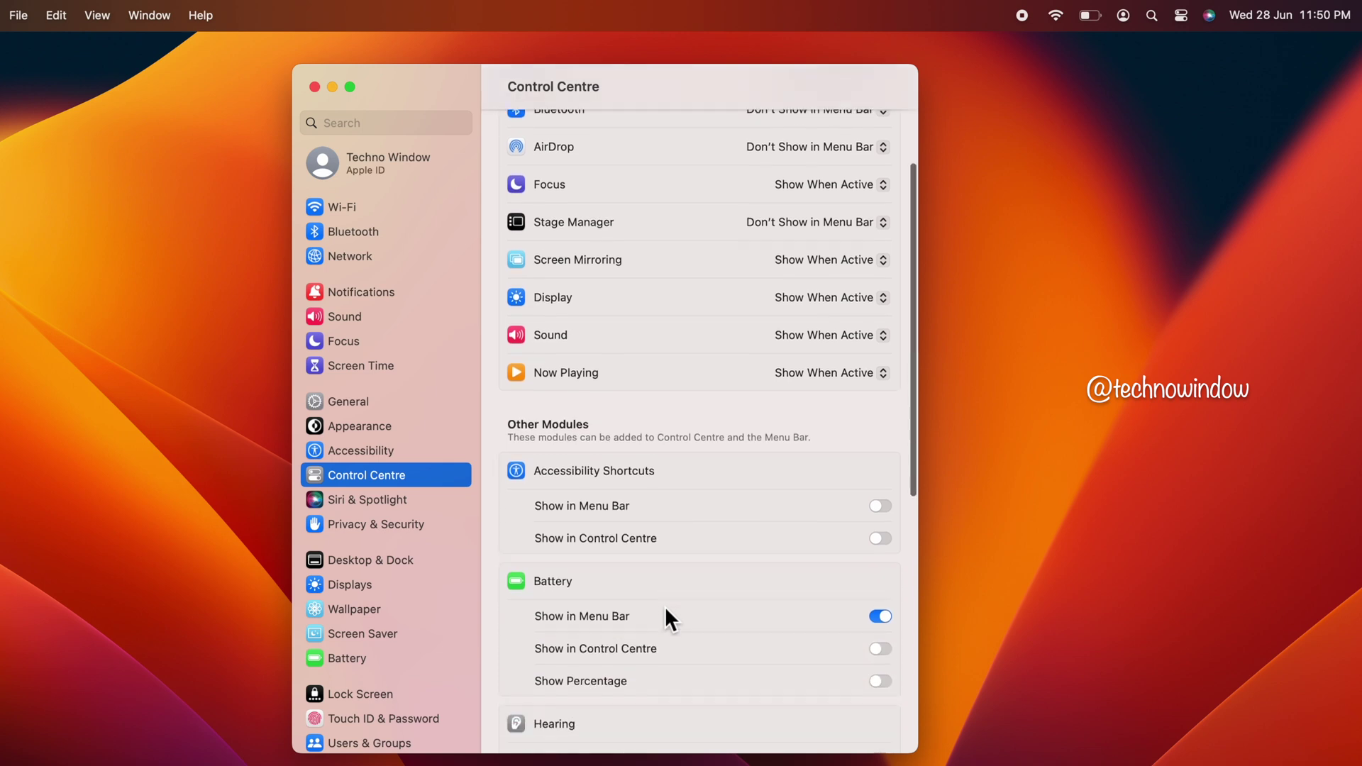
pyautogui.scroll(-4, 665, 612)
pyautogui.scroll(-2, 665, 612)
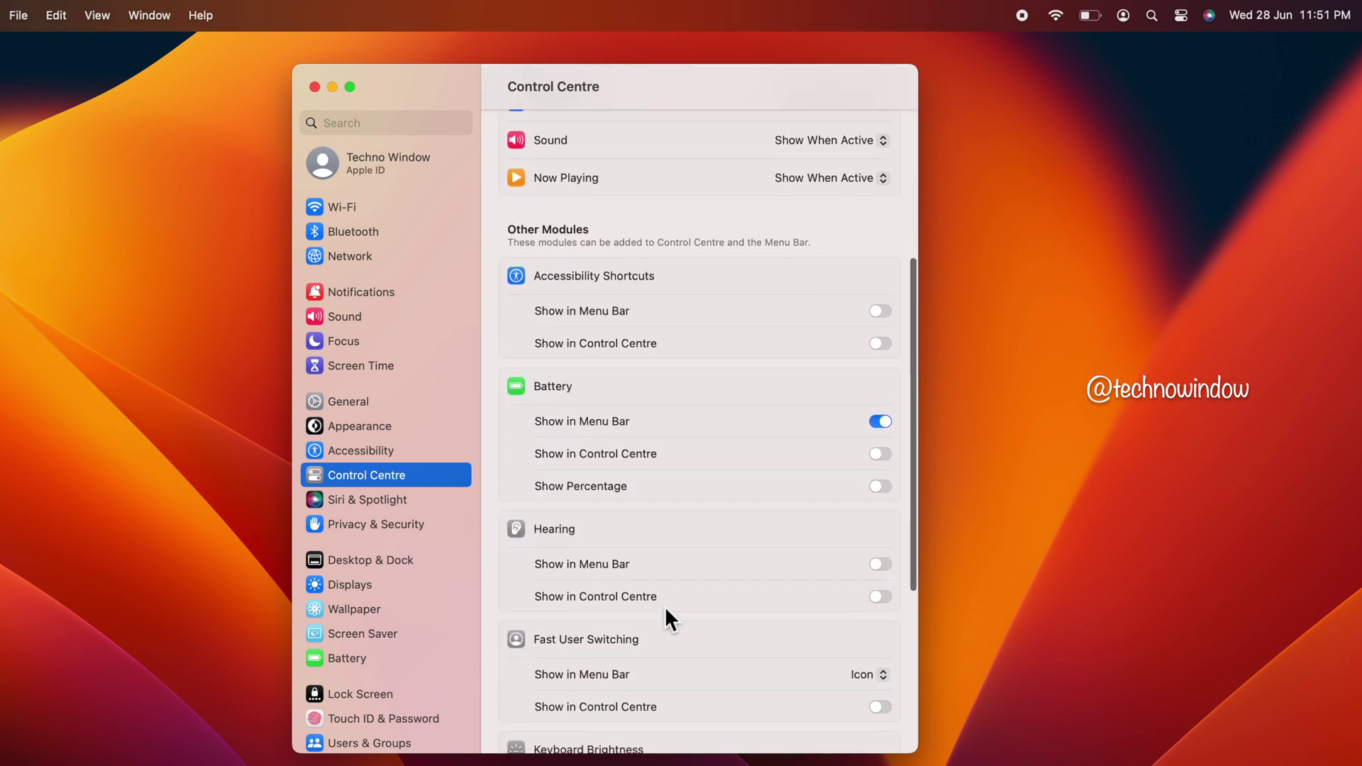
pyautogui.scroll(-1, 665, 611)
pyautogui.scroll(-5, 665, 612)
pyautogui.scroll(-3, 665, 613)
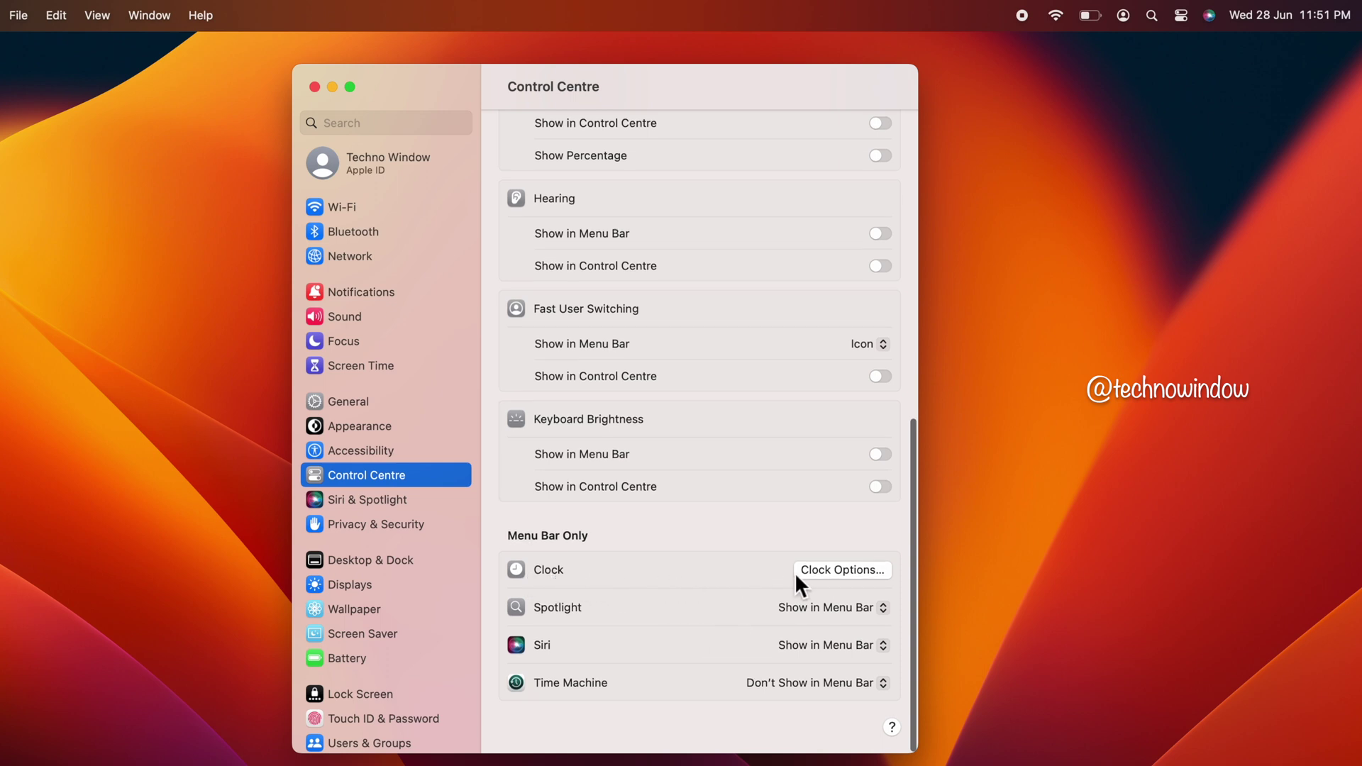
# Step: Open Clock Options under Control Centre's Menu Bar Only section
pyautogui.click(840, 574)
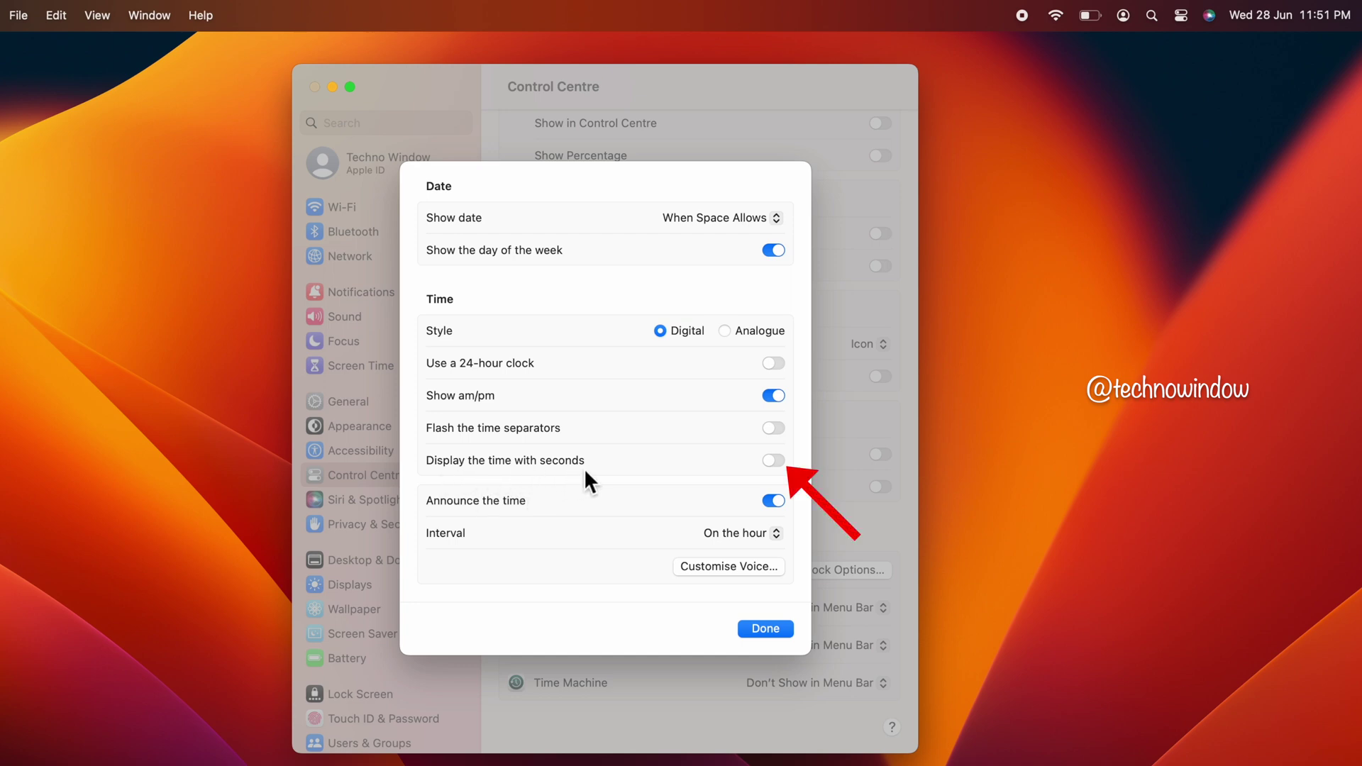
# Step: Enable 'Display the time with seconds', confirm with Done, and close System Settings
pyautogui.click(775, 460)
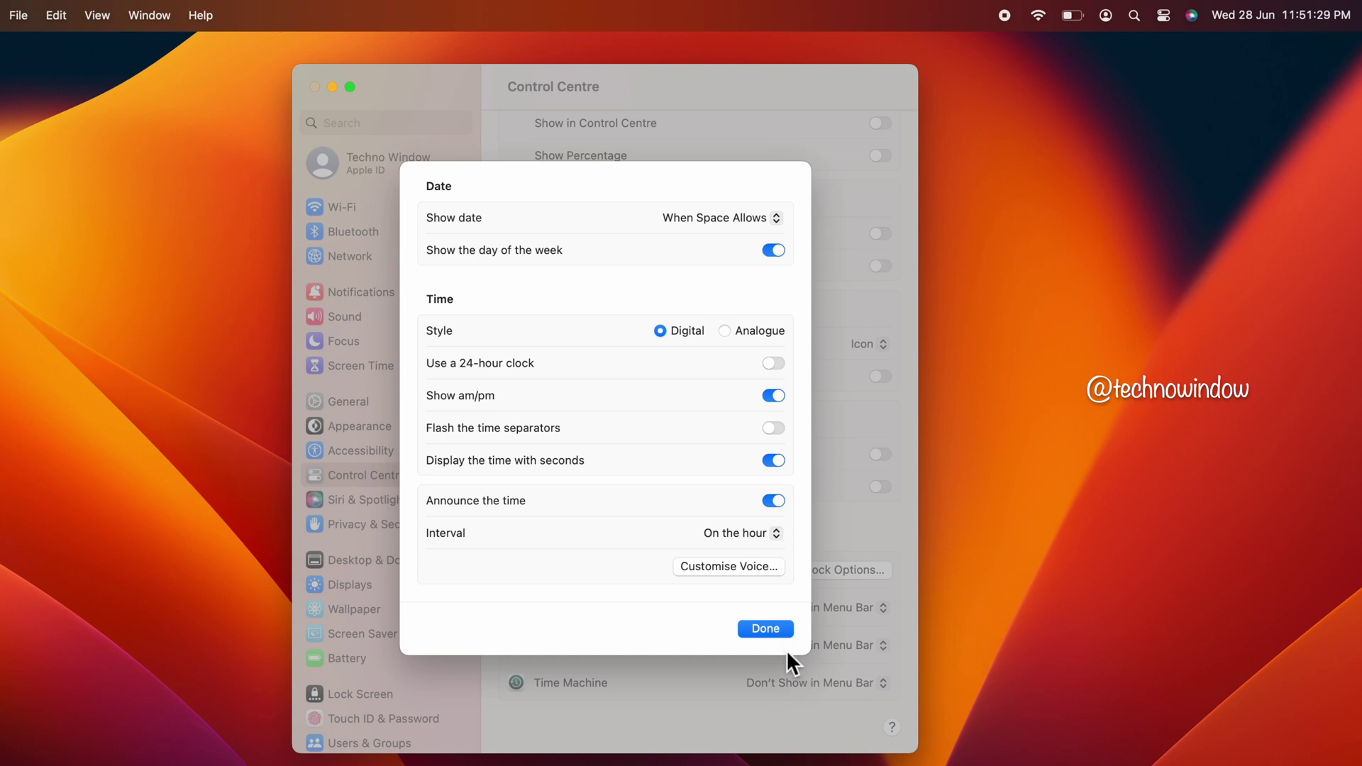
pyautogui.click(774, 631)
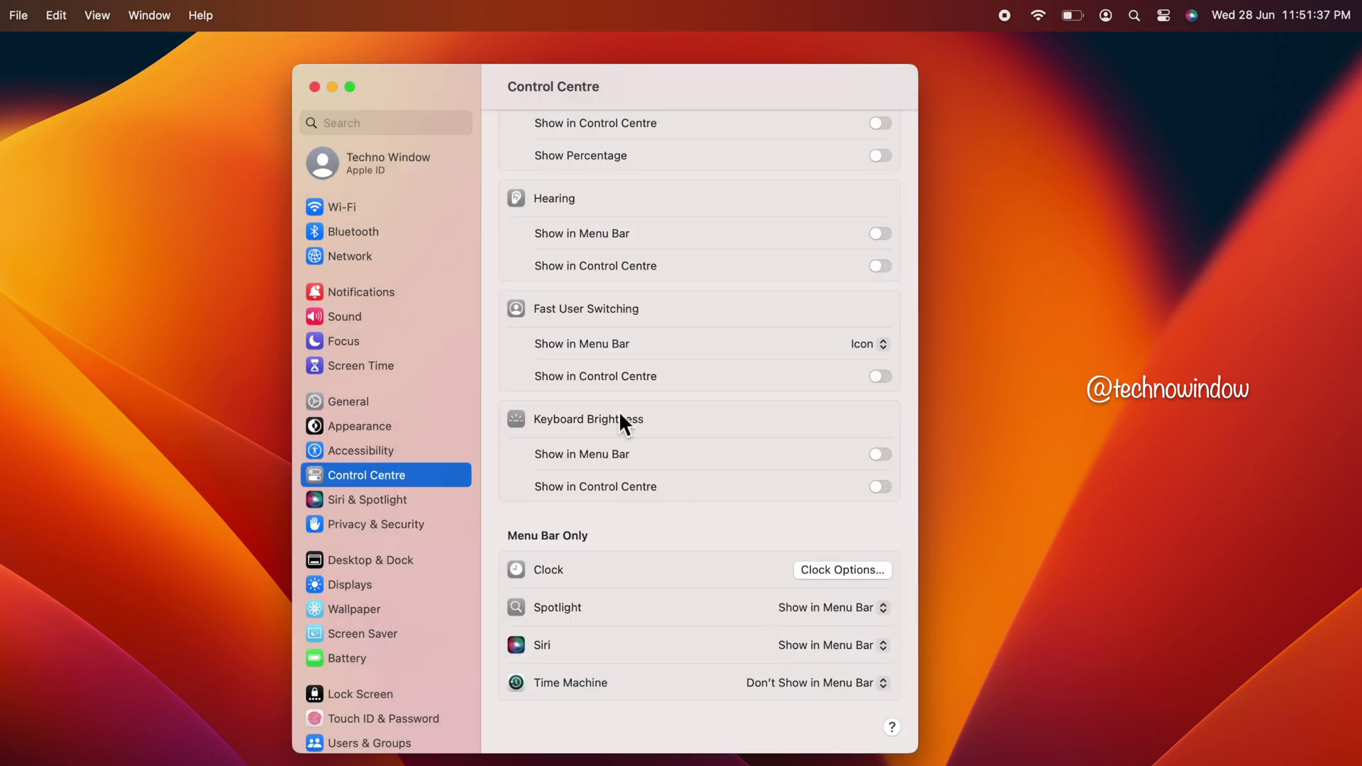
pyautogui.click(316, 85)
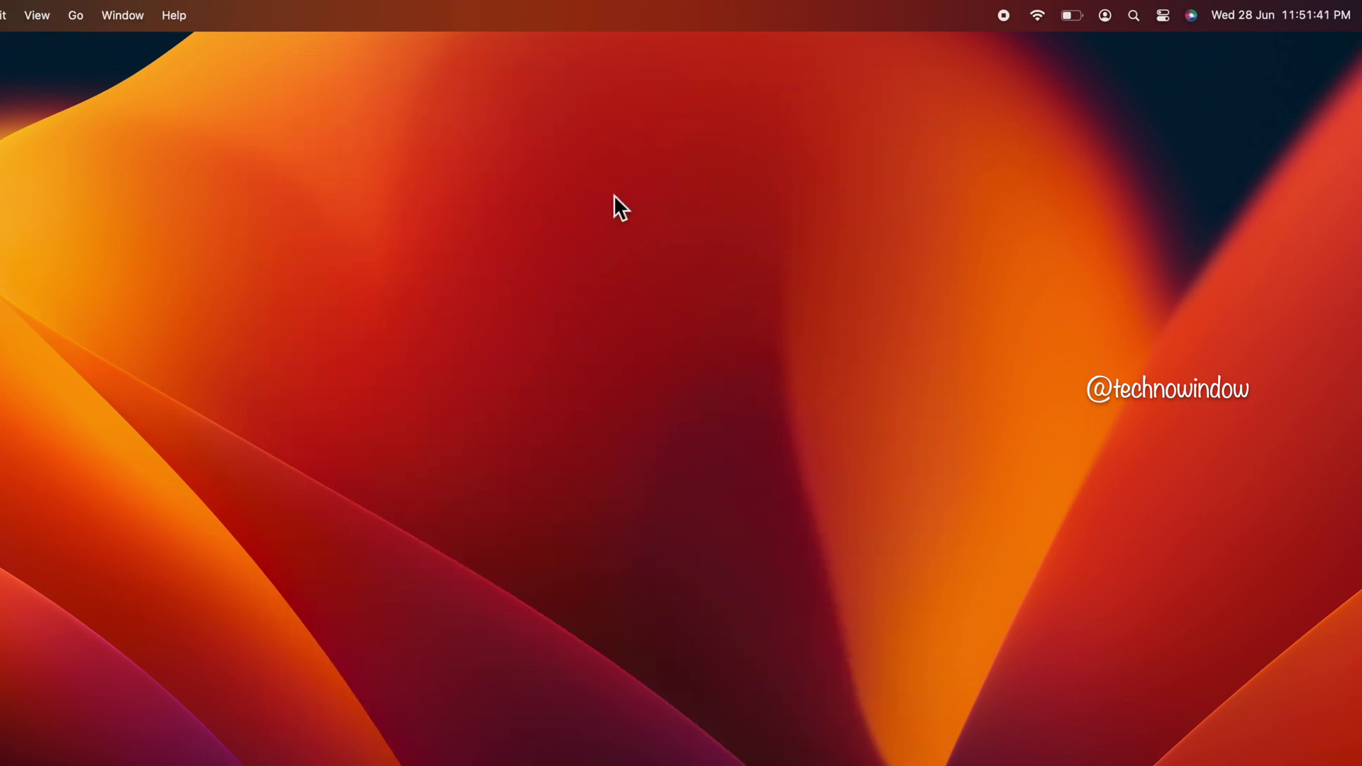